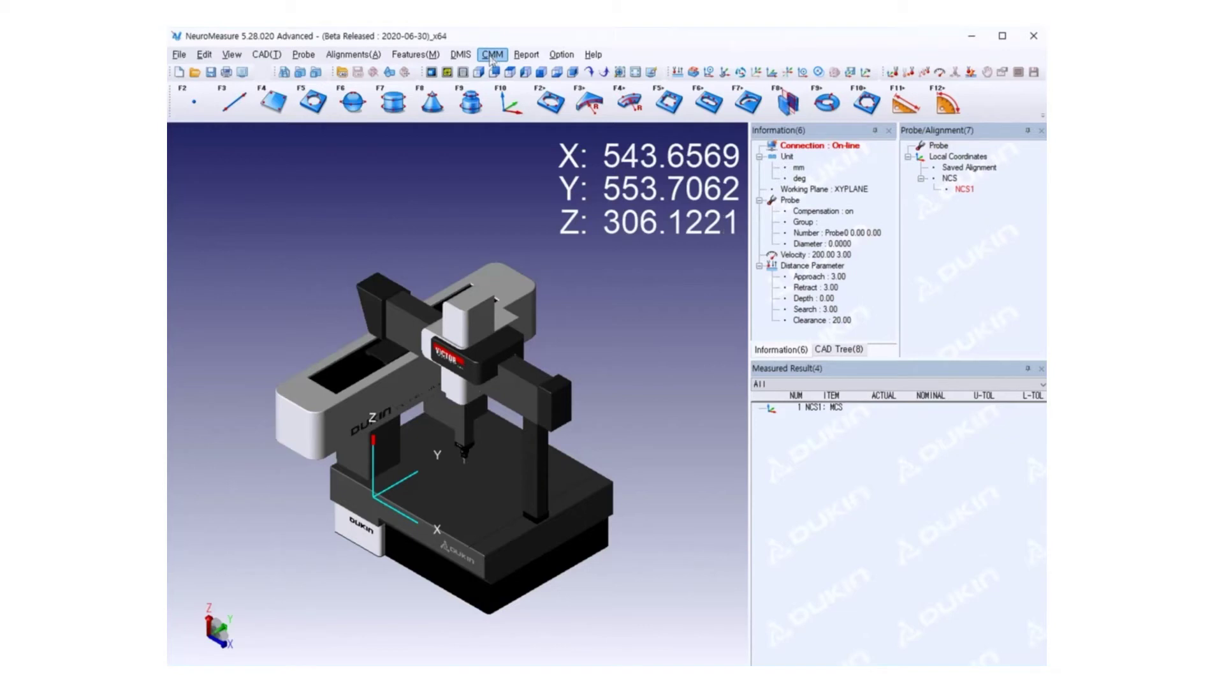
Install the PAA1–TP20–SF Module–D3 L20-Steel probe assembly through Install CMM/Probe, then close the dialog
{"action": "left_click", "coordinate": [503, 58]}
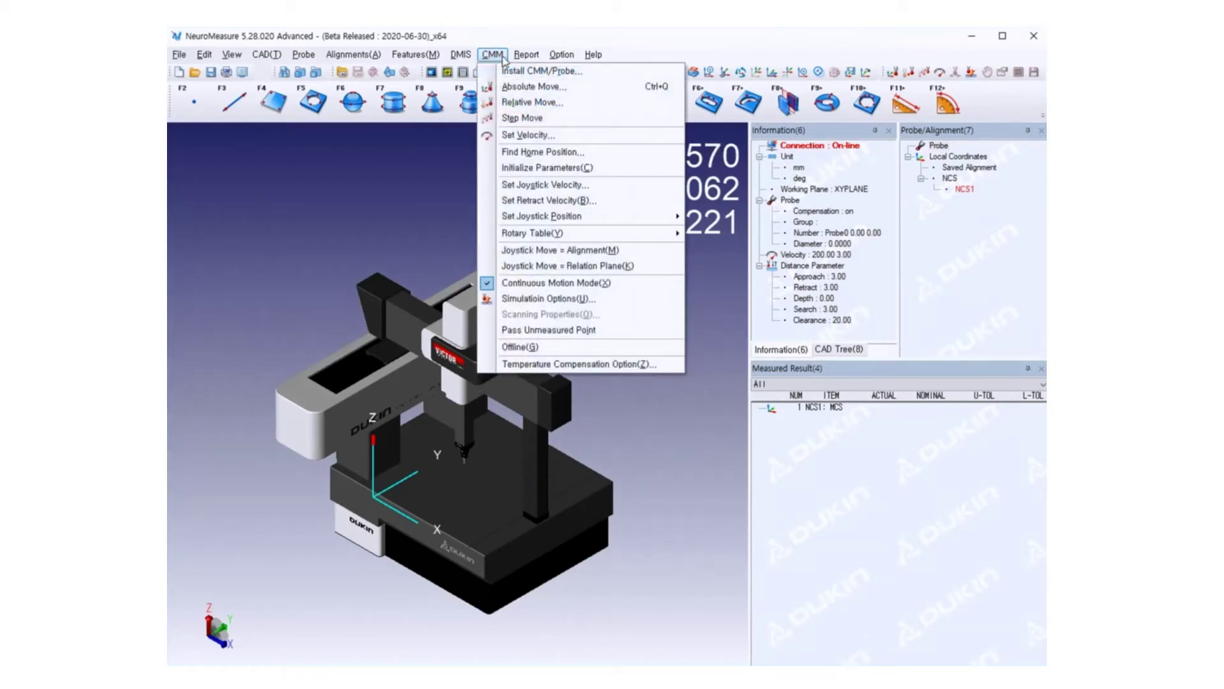
{"action": "left_click", "coordinate": [587, 72]}
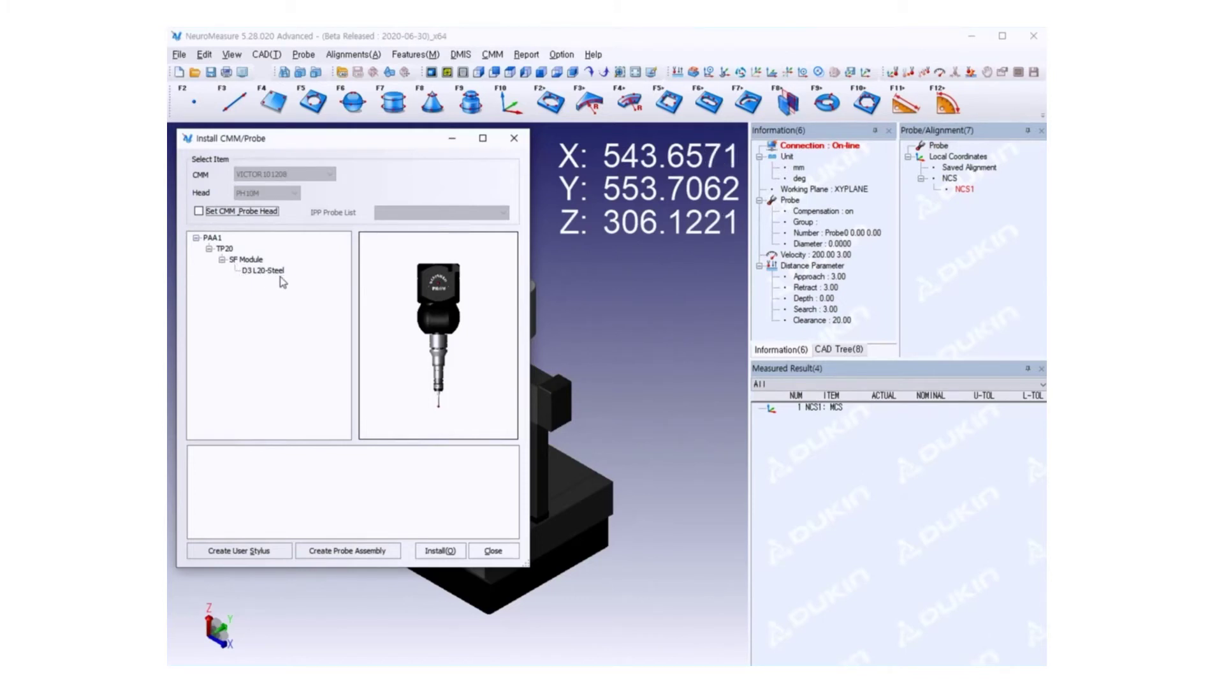
{"action": "left_click", "coordinate": [441, 551]}
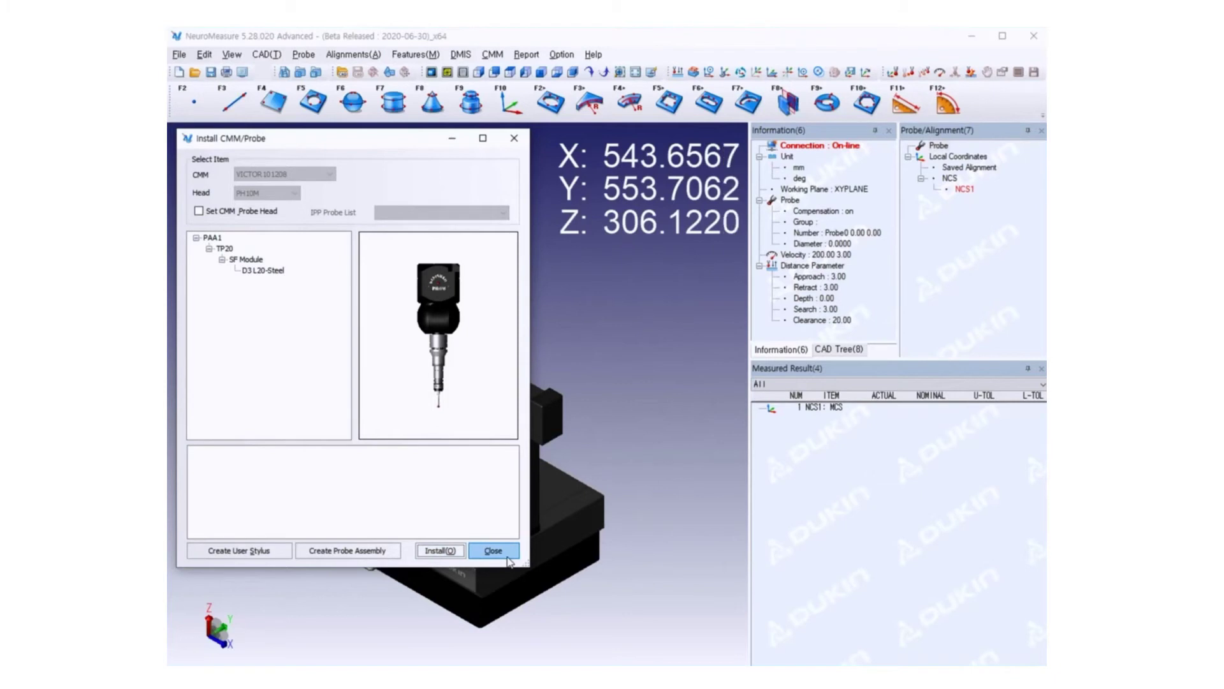
{"action": "left_click", "coordinate": [510, 561]}
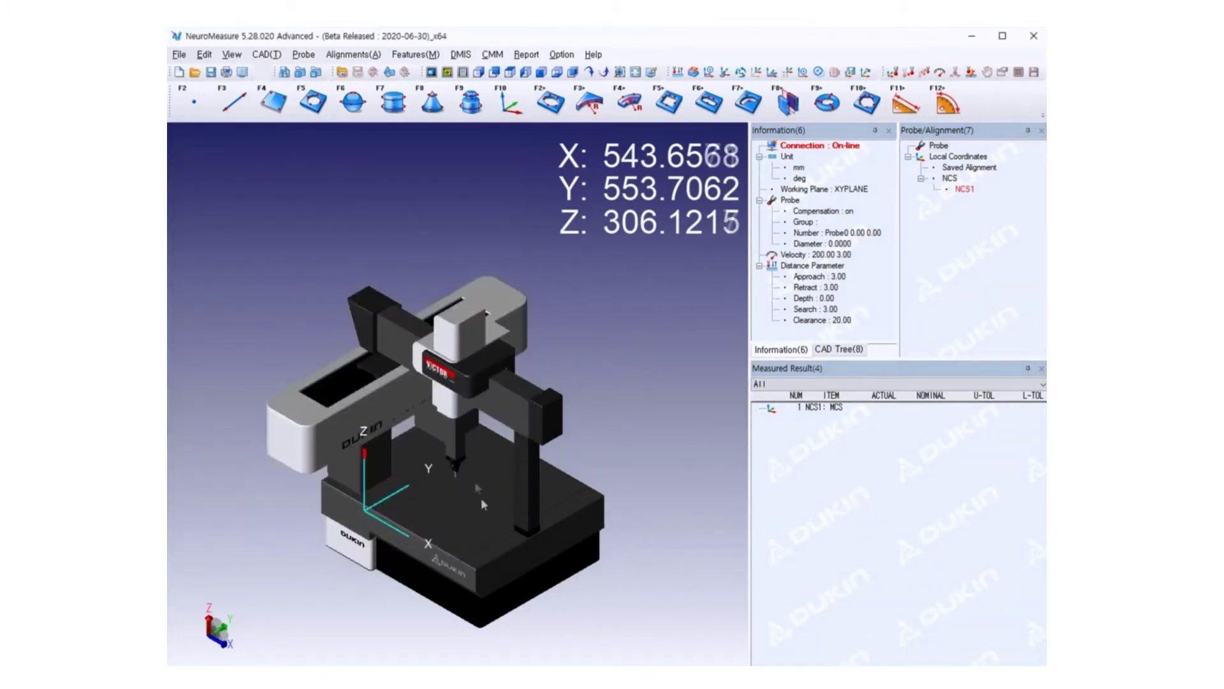
Start probe recalibration from the Probe menu and agree to locate the reference sphere
{"action": "left_click", "coordinate": [304, 54]}
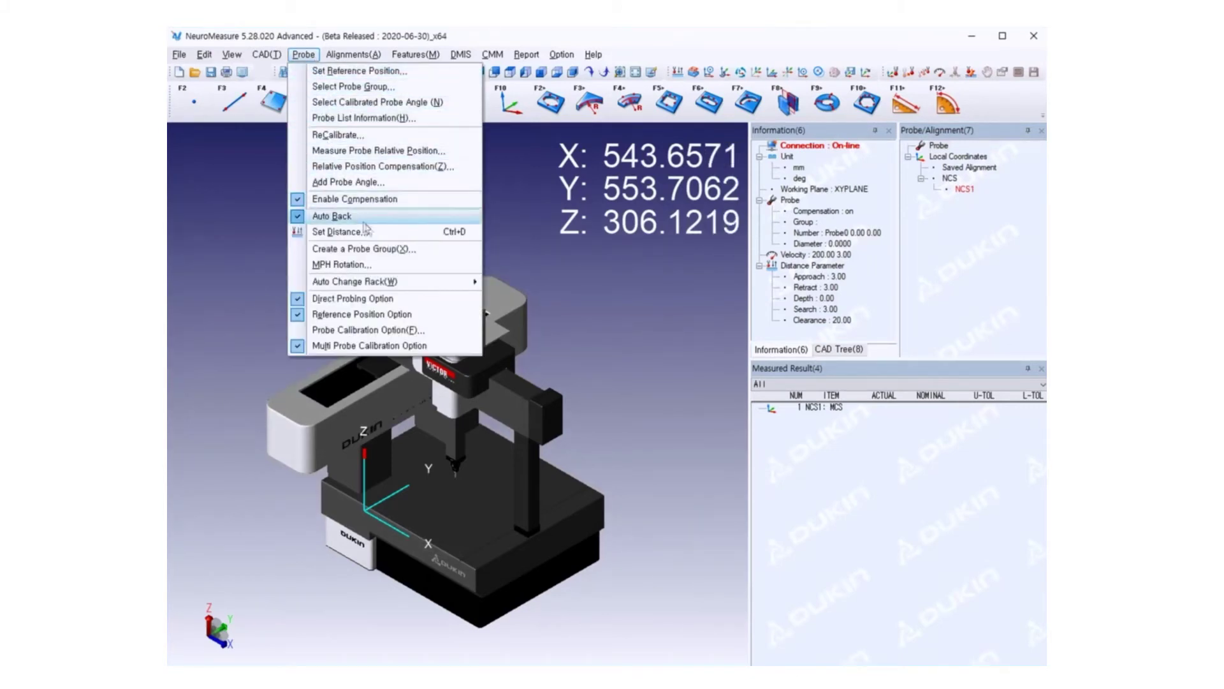
{"action": "left_click", "coordinate": [433, 252]}
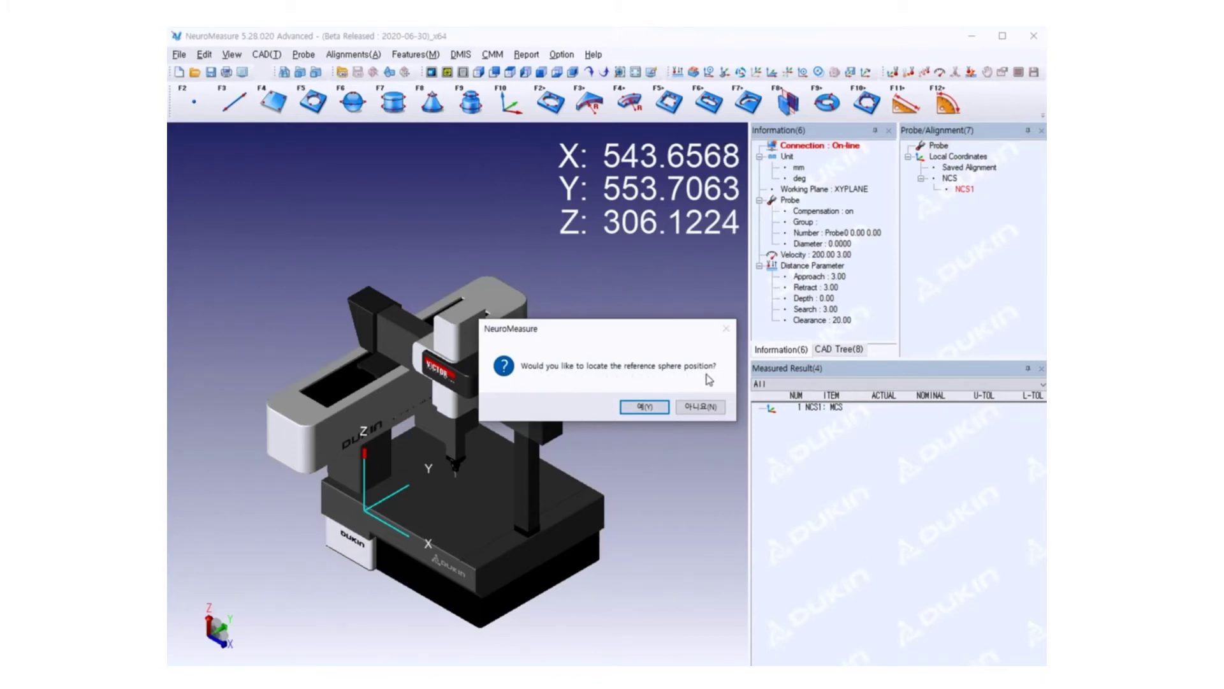
{"action": "left_click", "coordinate": [666, 407]}
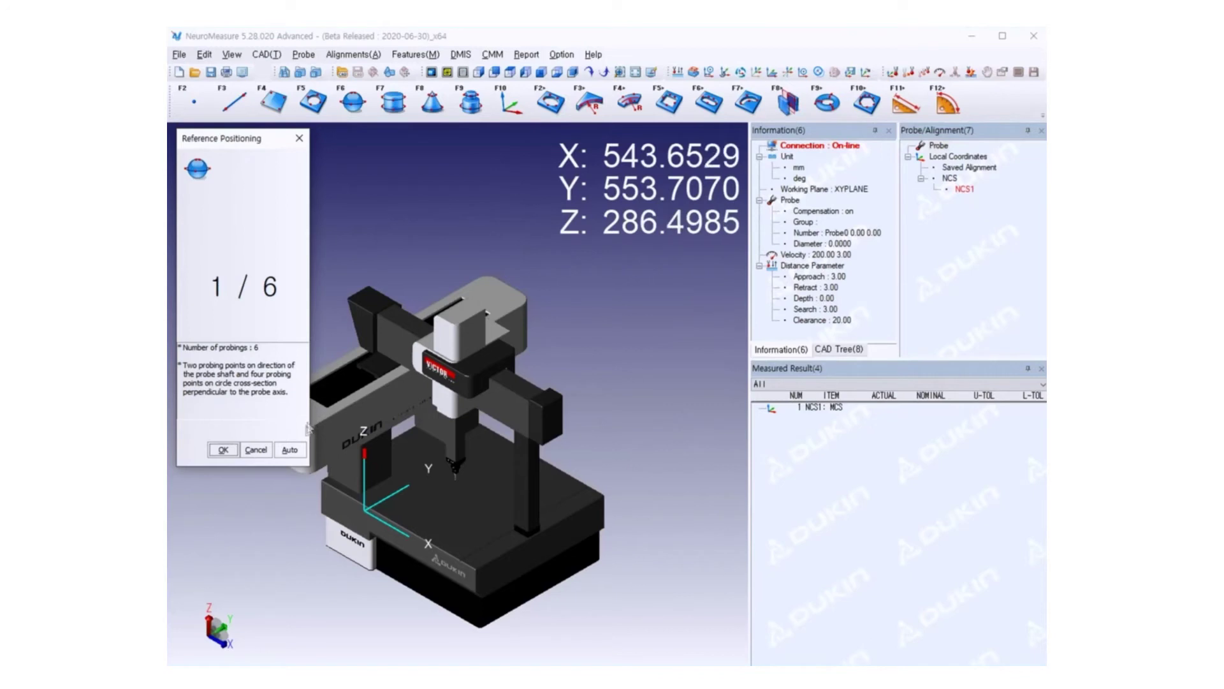
Auto-probe the reference sphere and accept its 25.0004 diameter result
{"action": "left_click", "coordinate": [295, 452]}
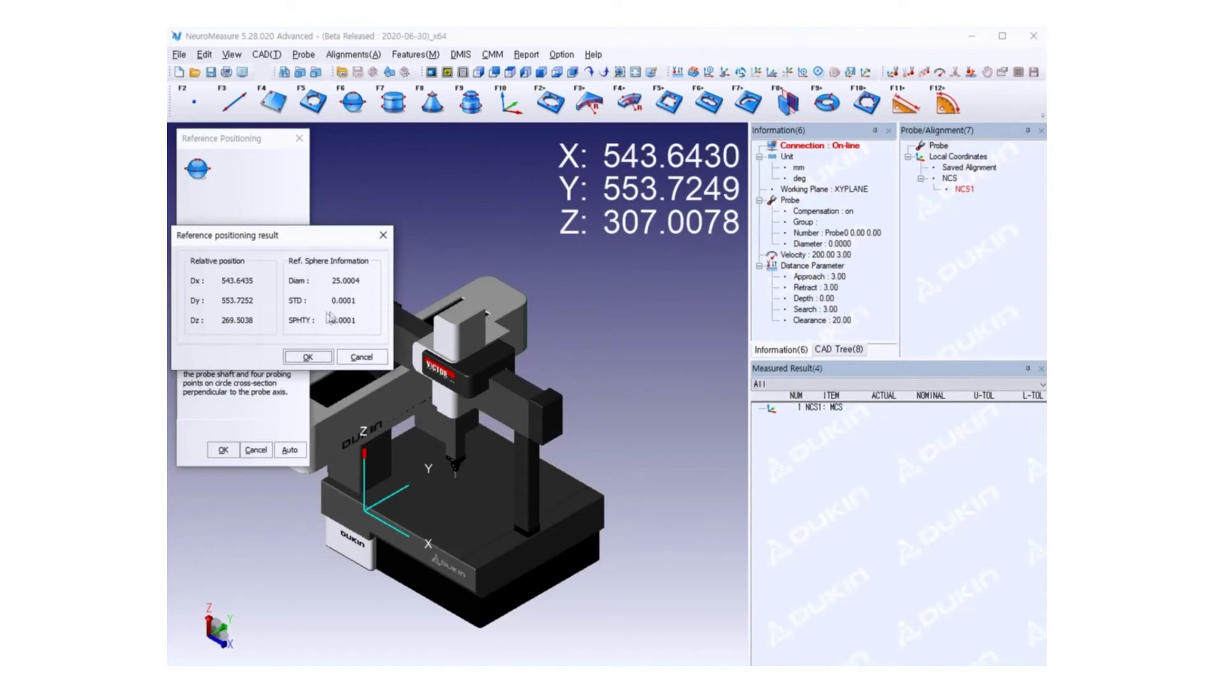
{"action": "left_click", "coordinate": [322, 357]}
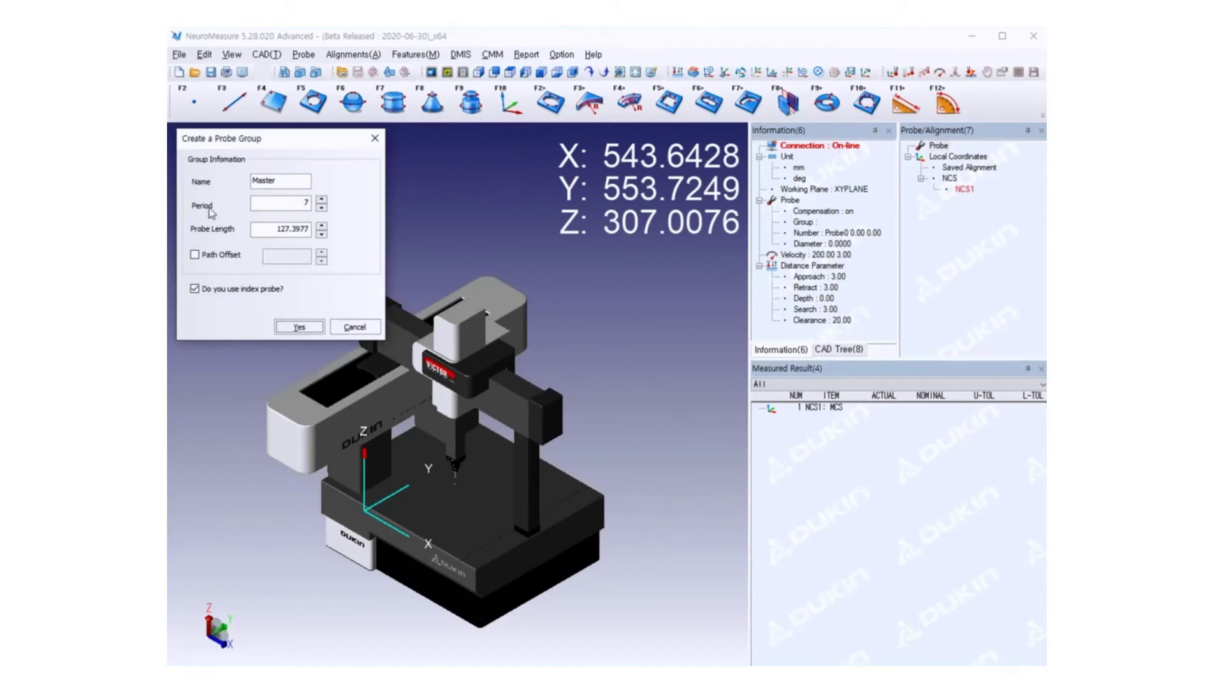
Edit the Period value and confirm creating the Master probe group
{"action": "double_click", "coordinate": [306, 202]}
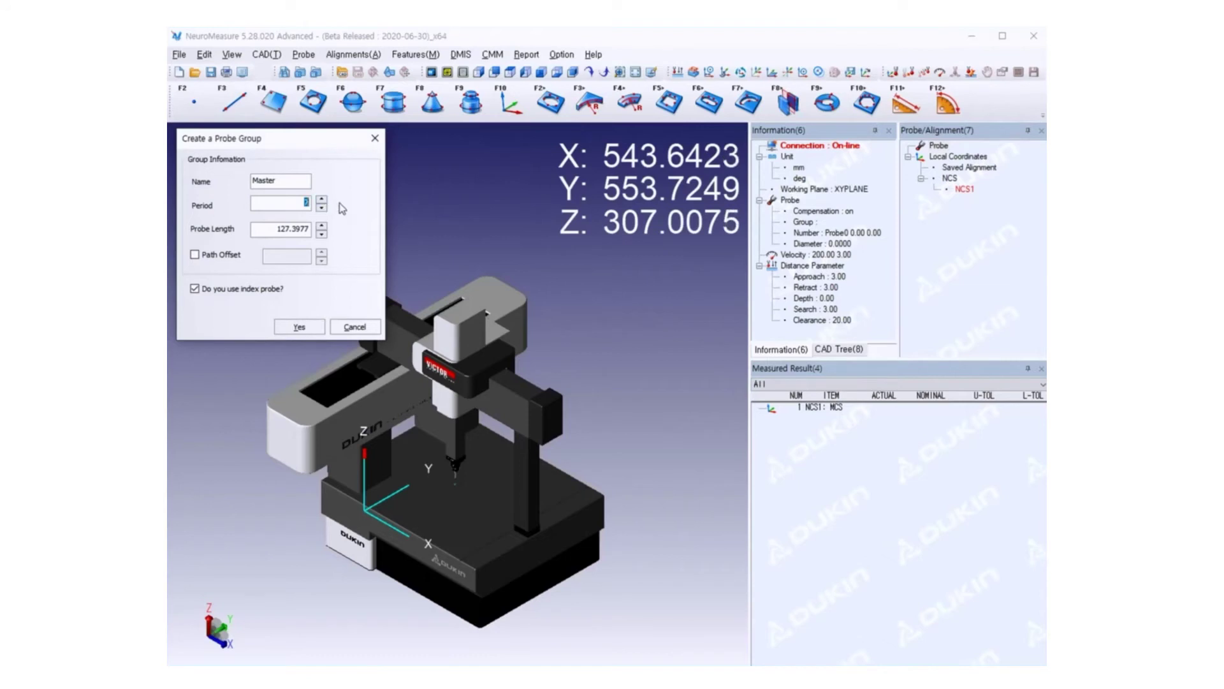
{"action": "left_click", "coordinate": [293, 204]}
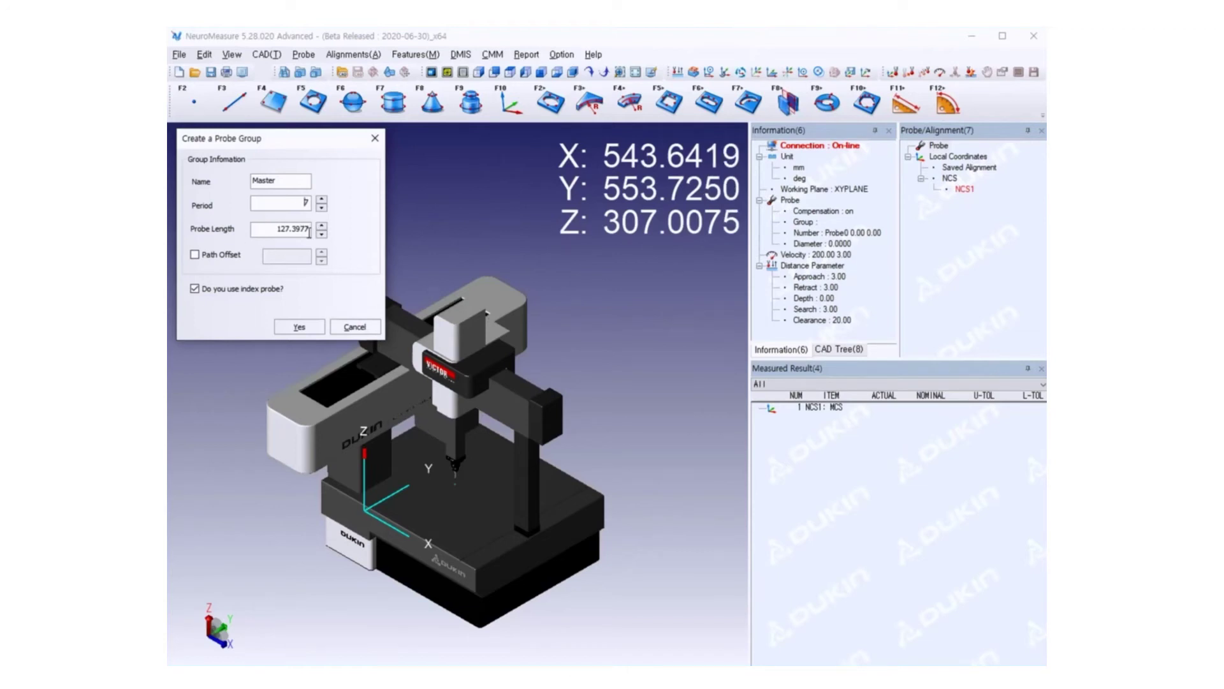
{"action": "left_click", "coordinate": [297, 328]}
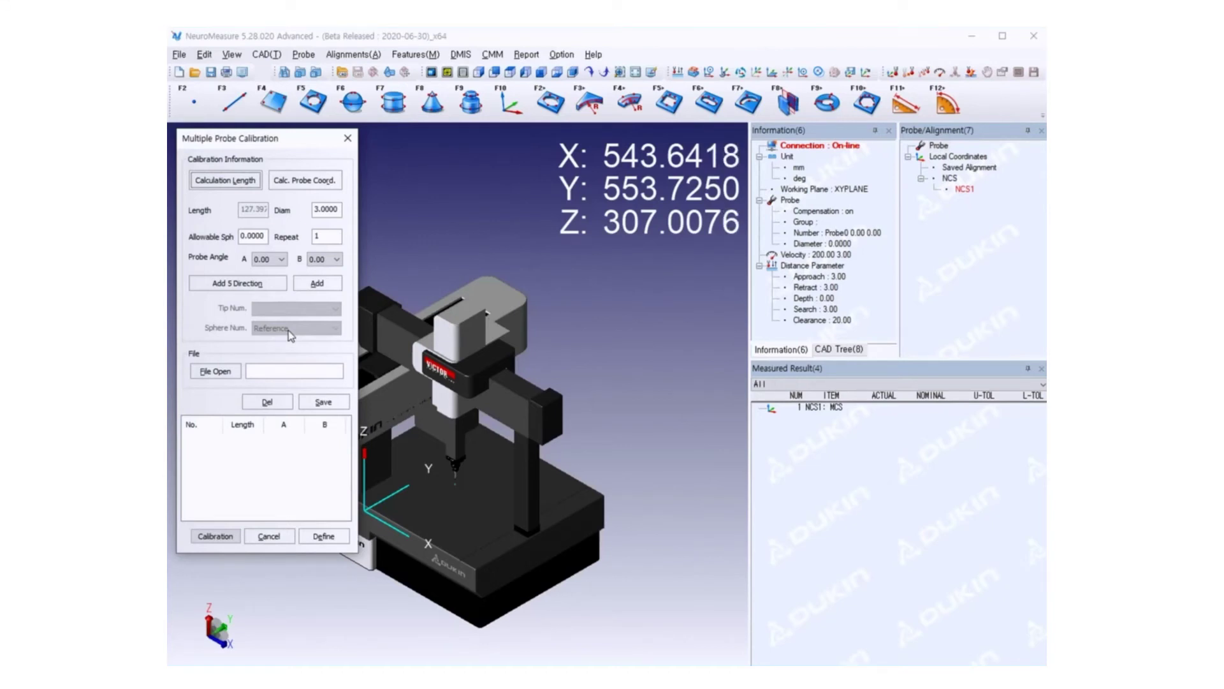
Add an A 0.00 / B 0.00 angle row to the calibration list, then delete it
{"action": "left_click", "coordinate": [280, 262]}
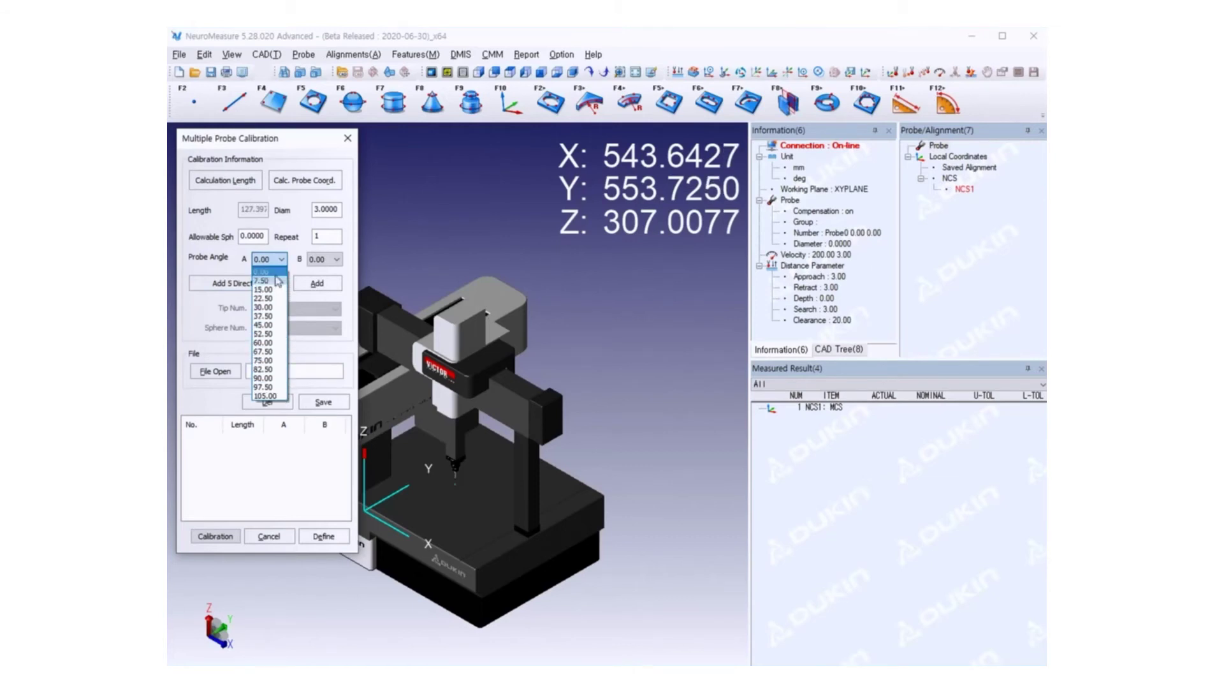
{"action": "left_click", "coordinate": [325, 259]}
{"action": "left_click", "coordinate": [336, 259]}
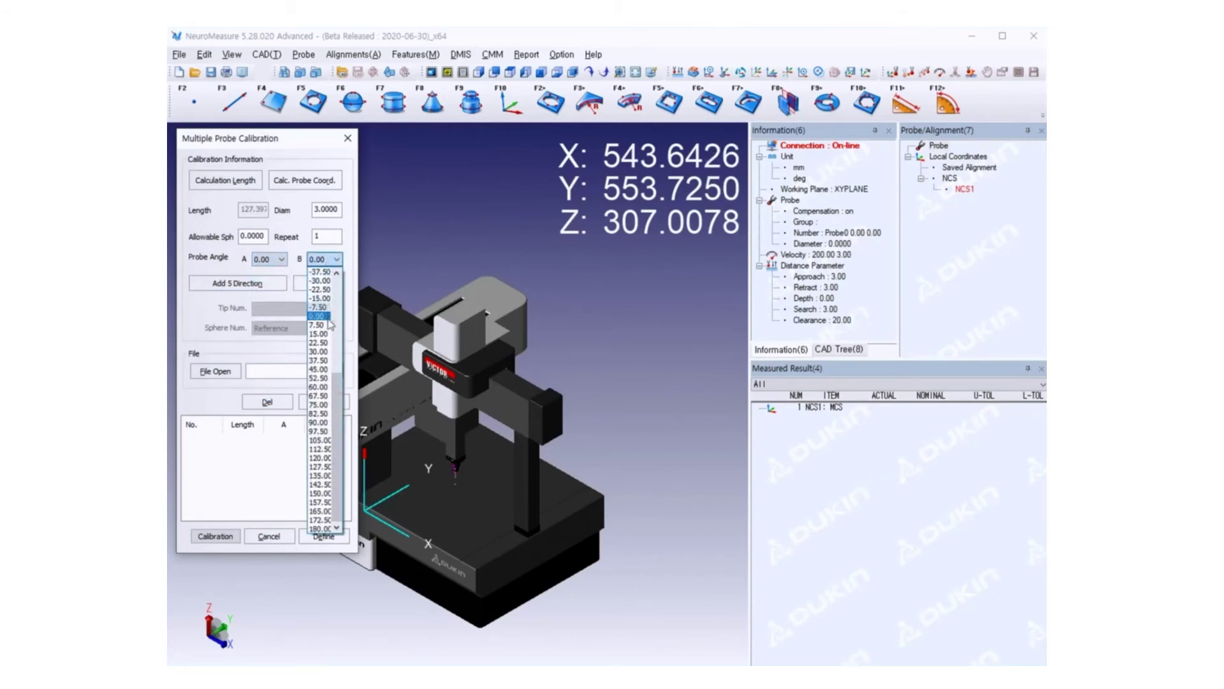
{"action": "scroll", "coordinate": [330, 325], "scroll_direction": "up", "scroll_amount": 6}
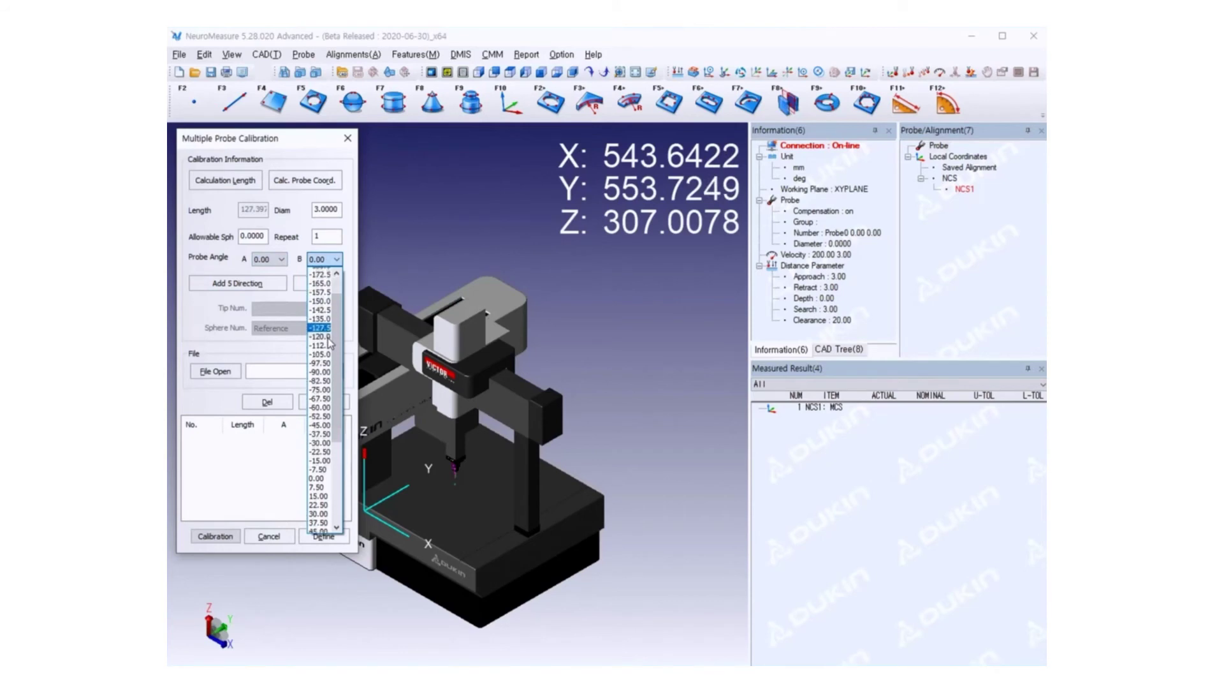
{"action": "scroll", "coordinate": [325, 338], "scroll_direction": "down", "scroll_amount": 4}
{"action": "left_click", "coordinate": [286, 348]}
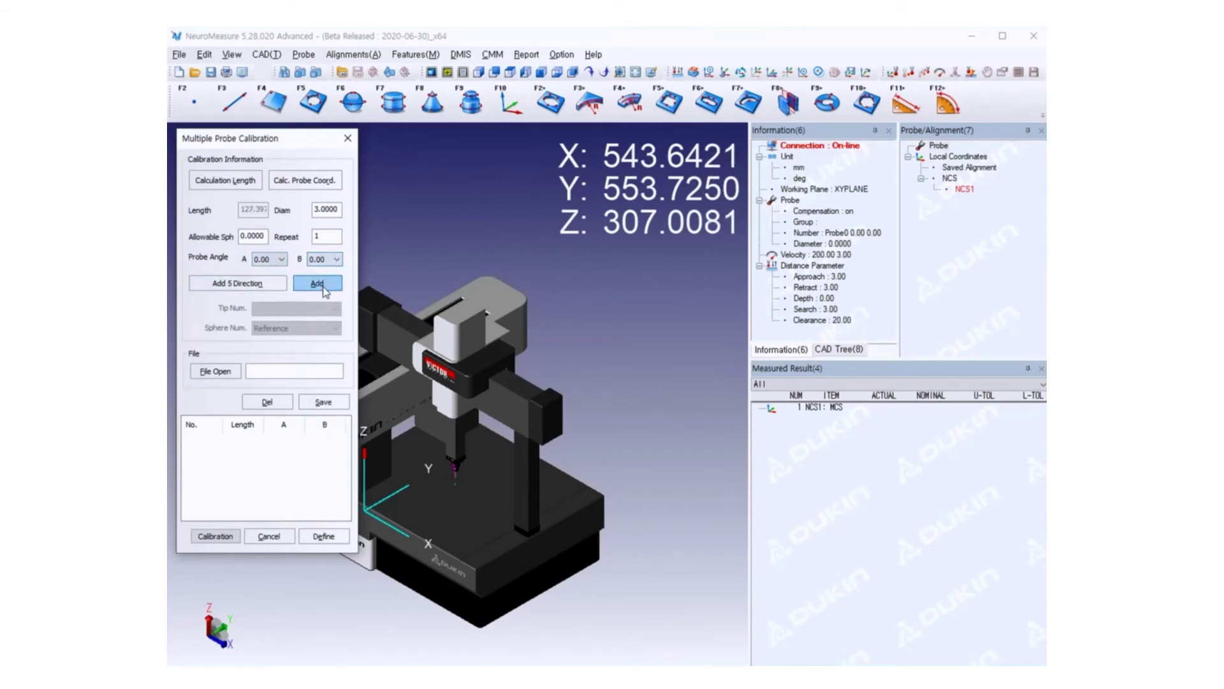
{"action": "left_click", "coordinate": [322, 288]}
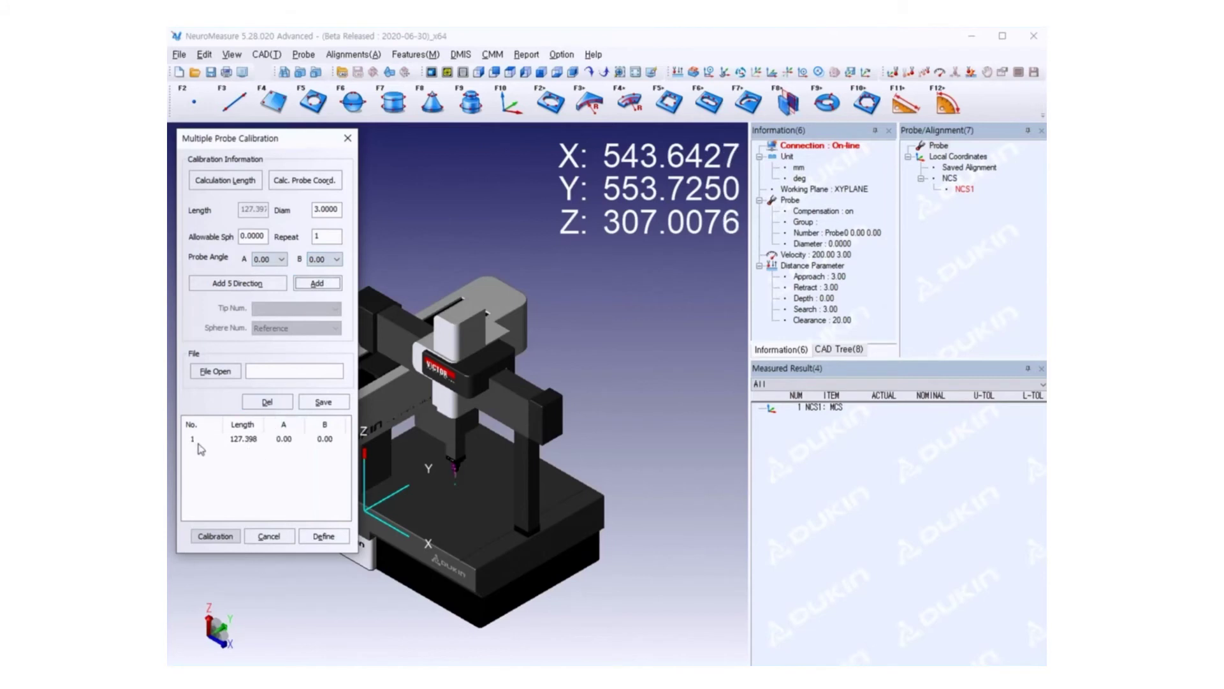
{"action": "left_click", "coordinate": [278, 439]}
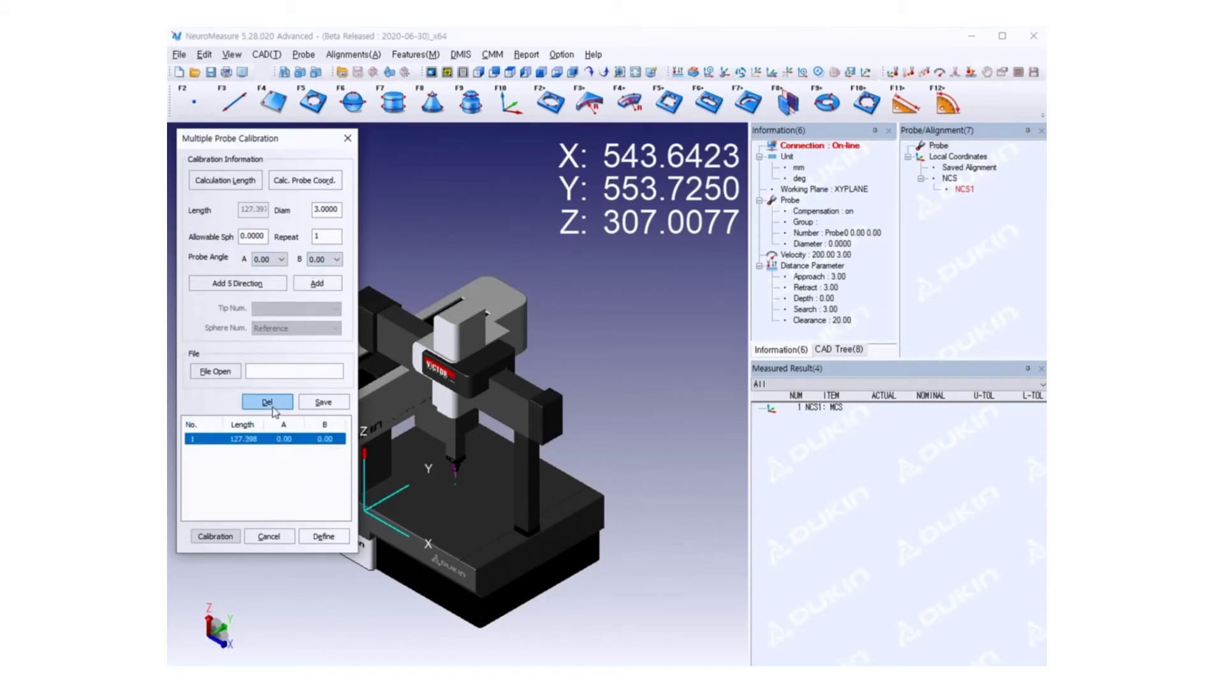
{"action": "left_click", "coordinate": [282, 404]}
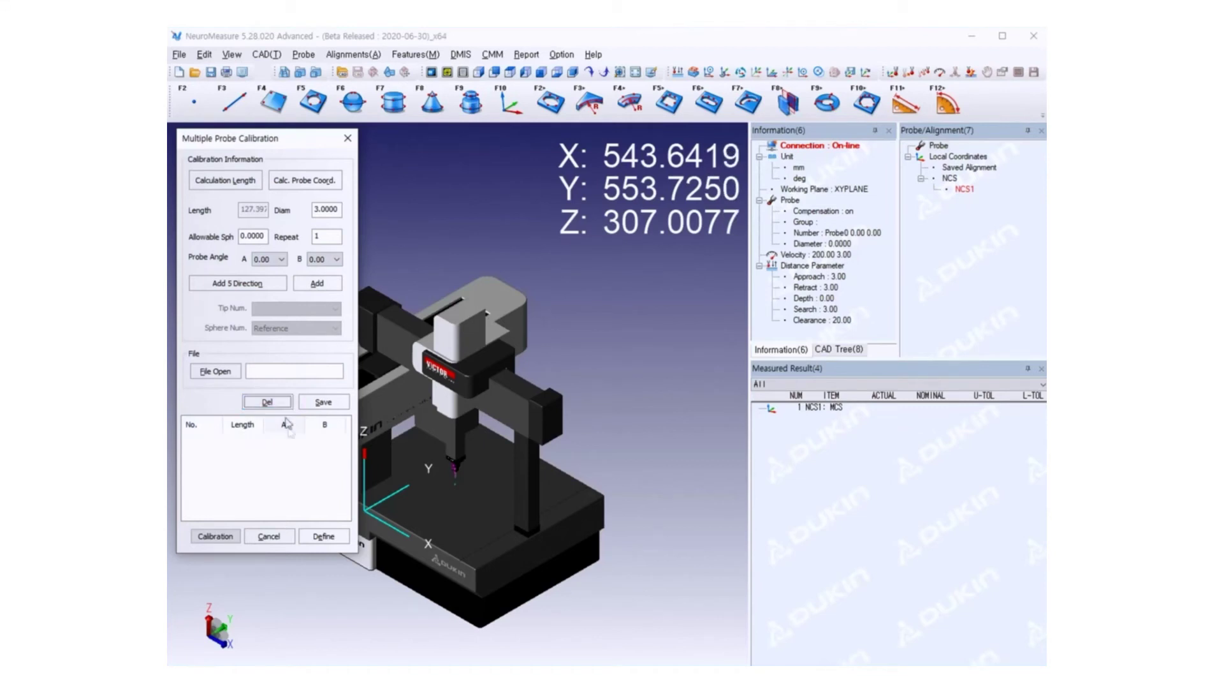
Add the five standard directions plus an A 45.00 / B 67.50 row, then run calibration
{"action": "left_click", "coordinate": [271, 289]}
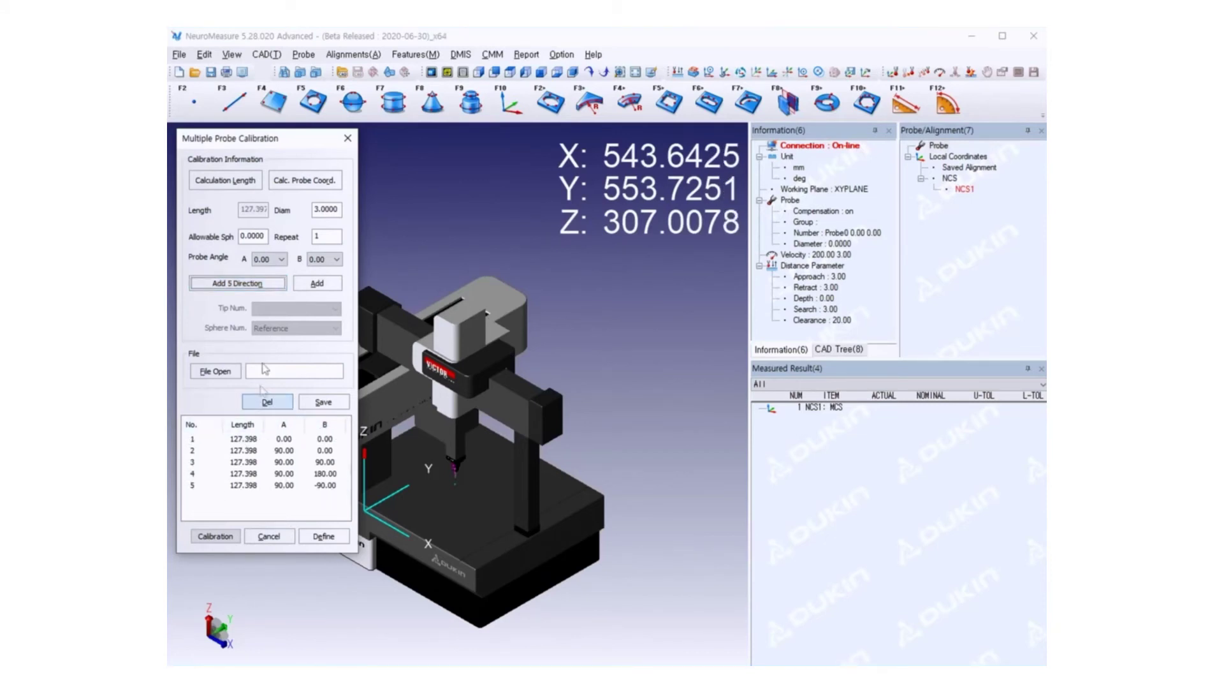
{"action": "left_click", "coordinate": [279, 259]}
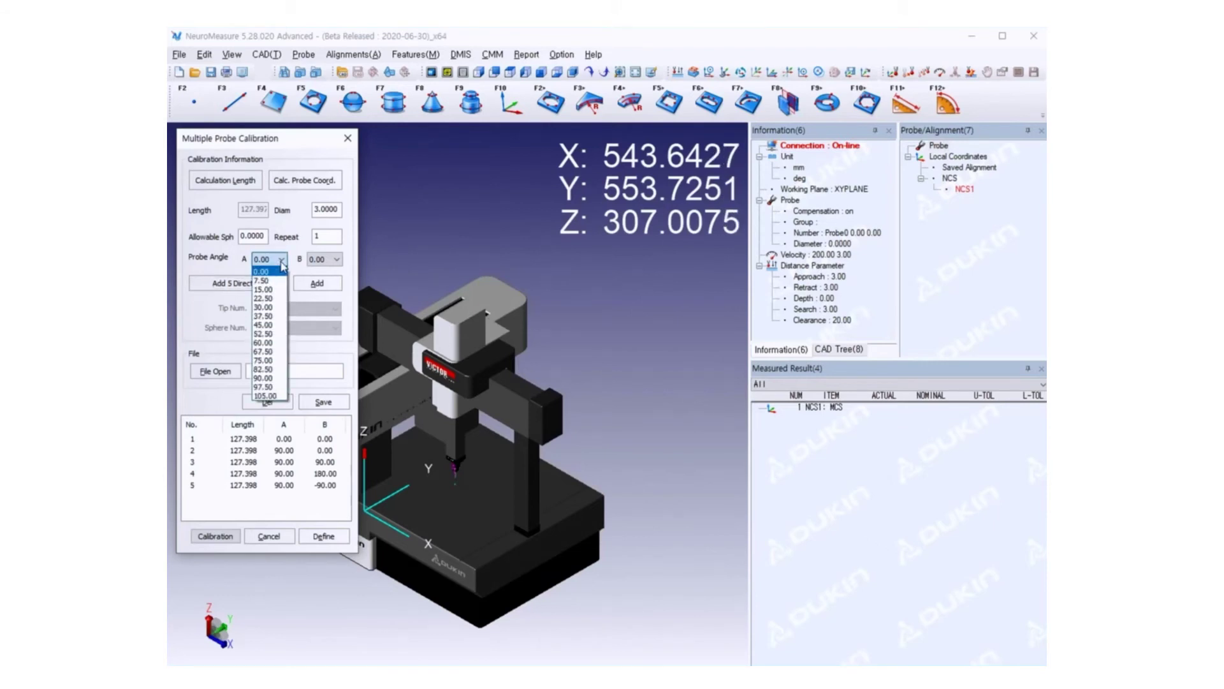
{"action": "left_click", "coordinate": [273, 327]}
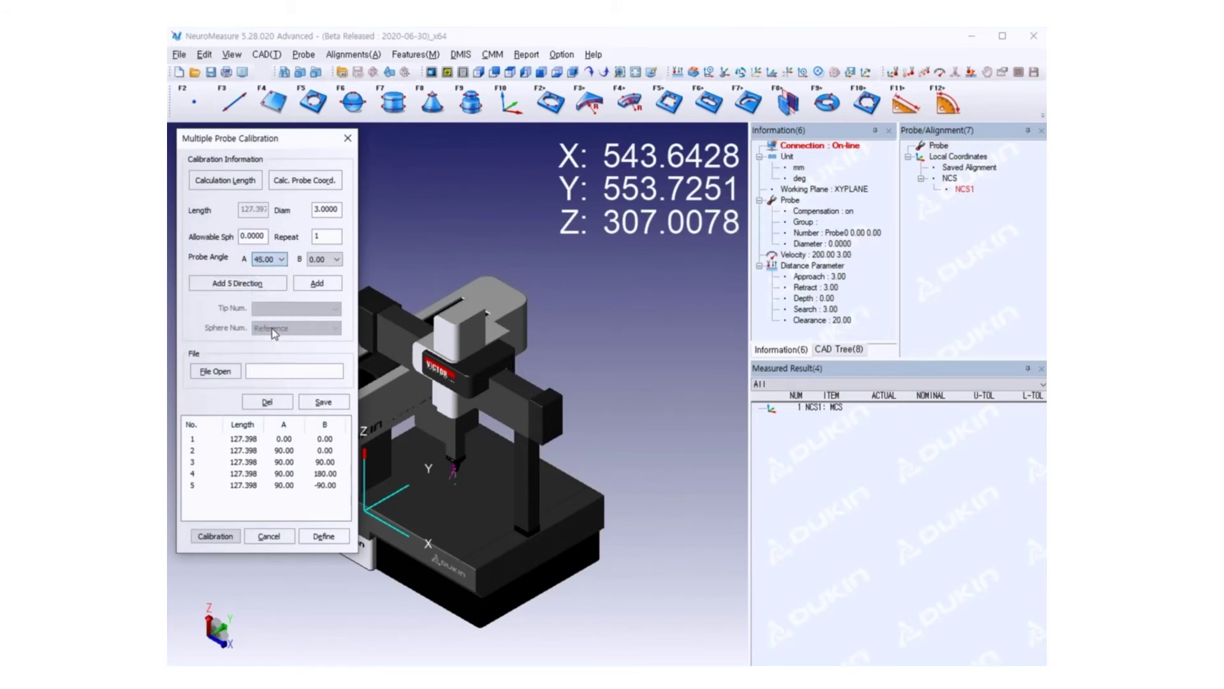
{"action": "left_click", "coordinate": [319, 260]}
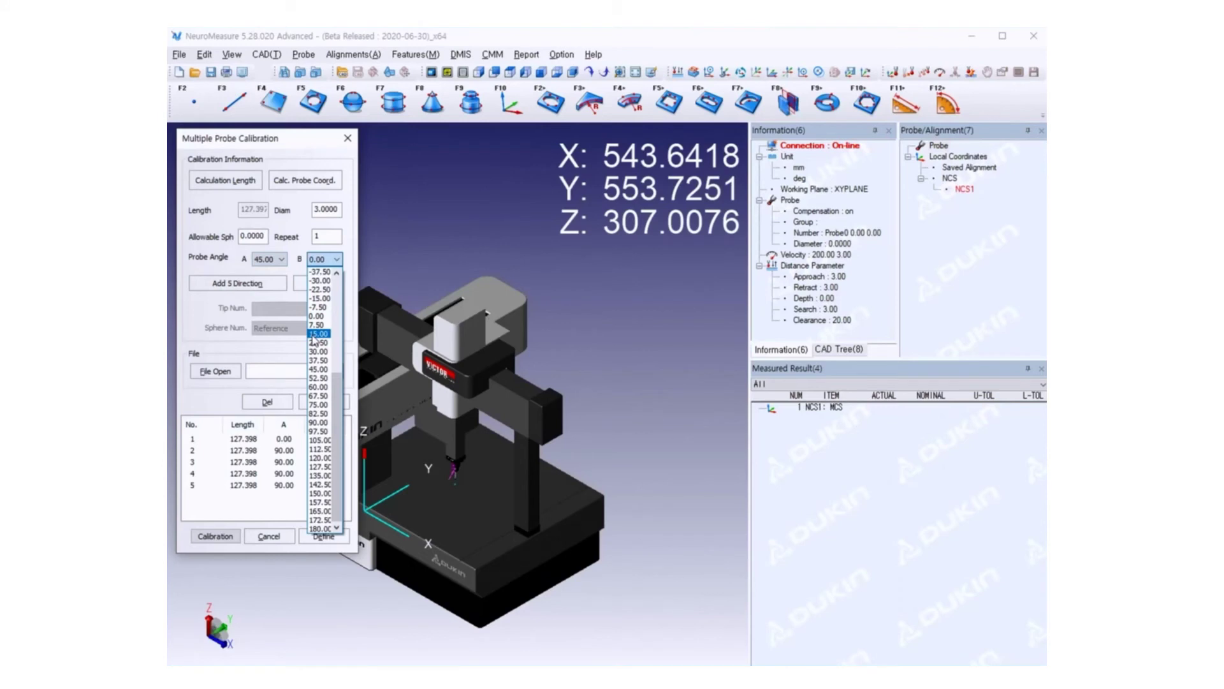
{"action": "left_click", "coordinate": [318, 396]}
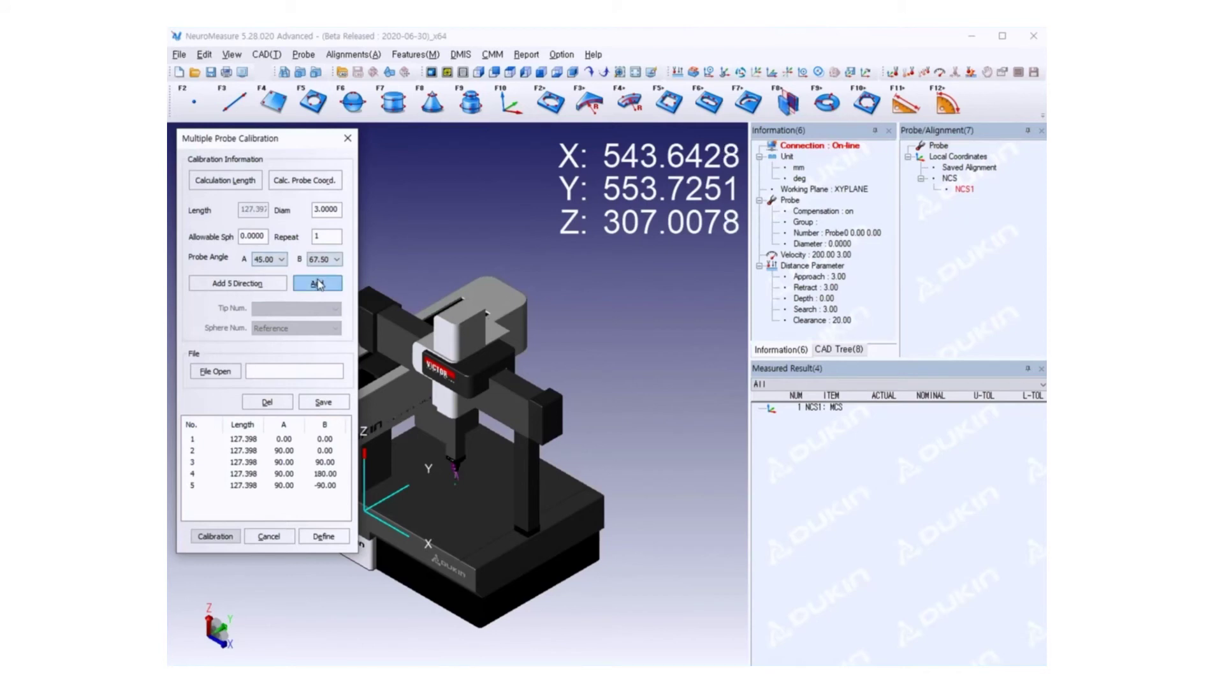
{"action": "left_click", "coordinate": [323, 291]}
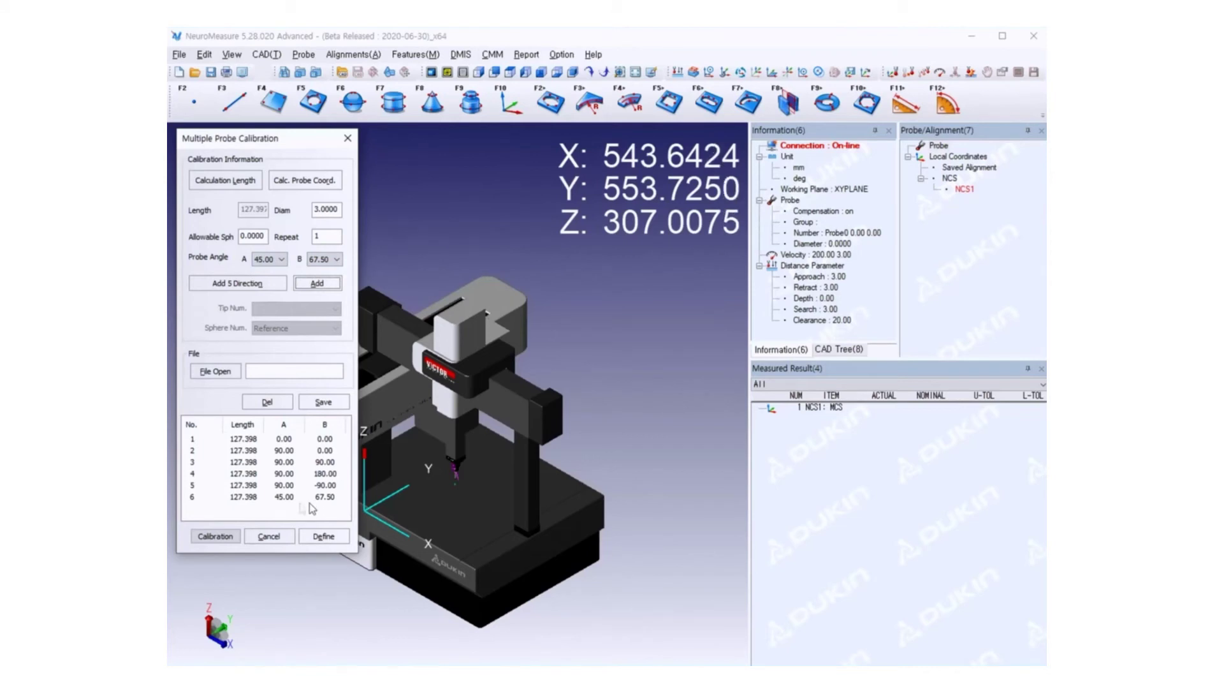
{"action": "left_click", "coordinate": [235, 540]}
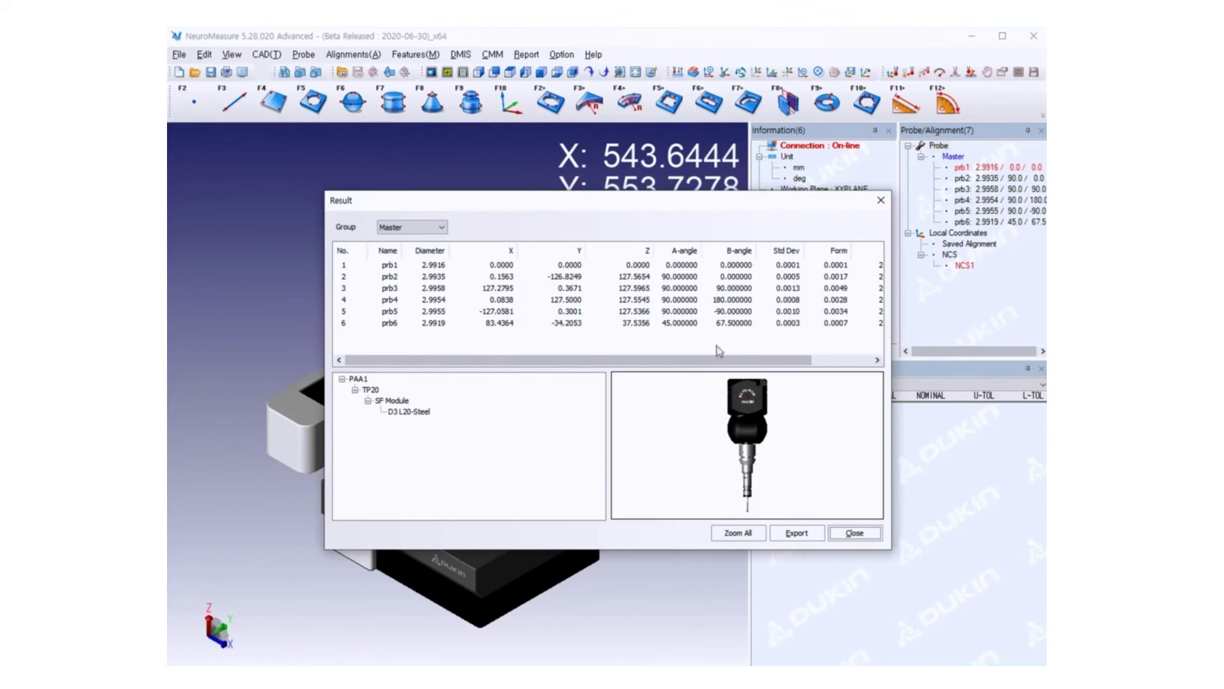
Scroll the results table right to the Calib Date column, then close the Result dialog
{"action": "left_click_drag", "start_coordinate": [720, 360], "coordinate": [781, 360]}
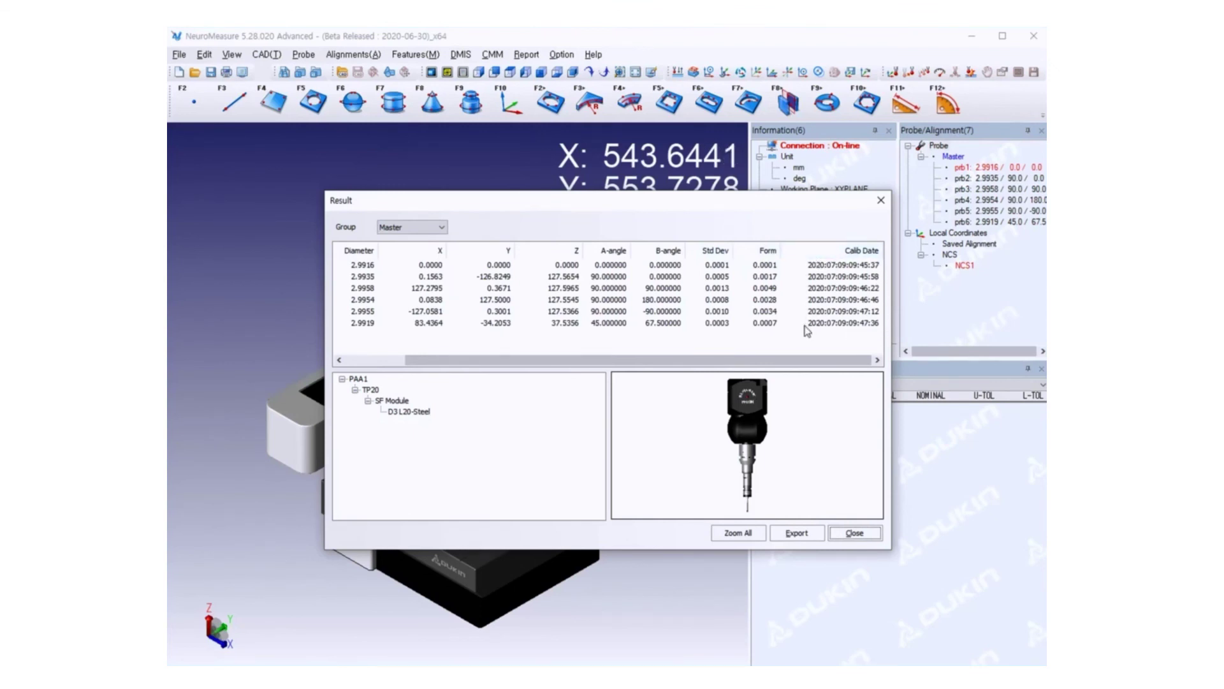
{"action": "left_click", "coordinate": [855, 532]}
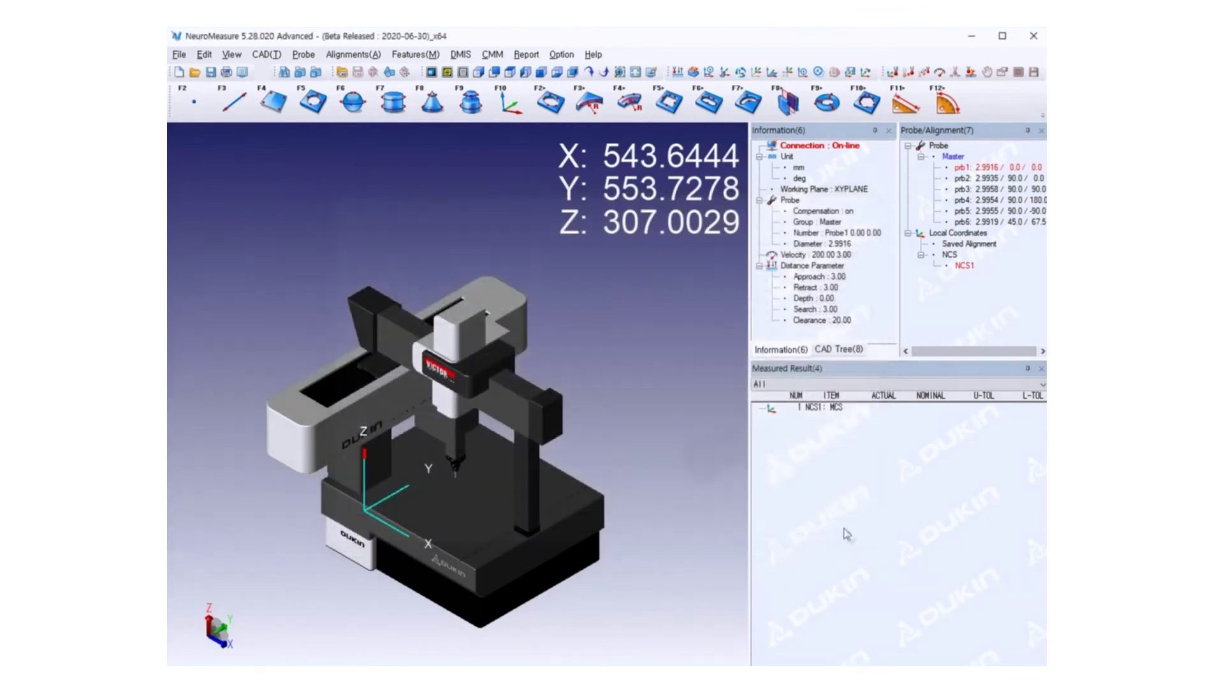
{"action": "left_click", "coordinate": [304, 55]}
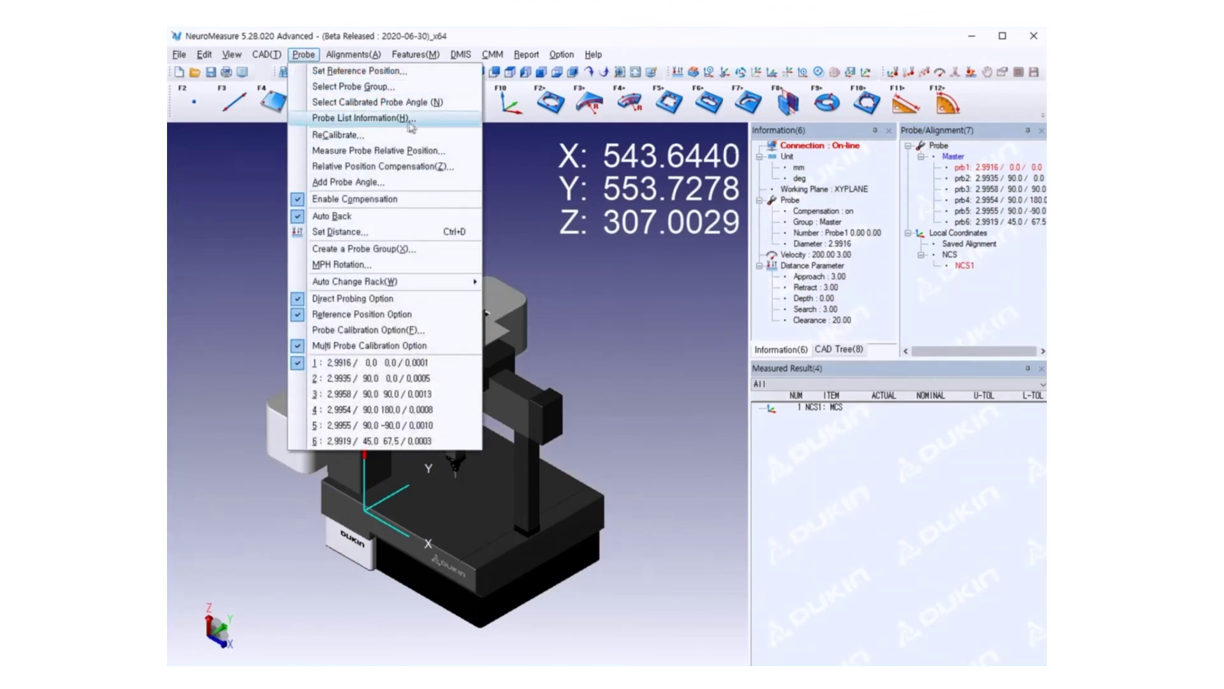
{"action": "left_click", "coordinate": [360, 118]}
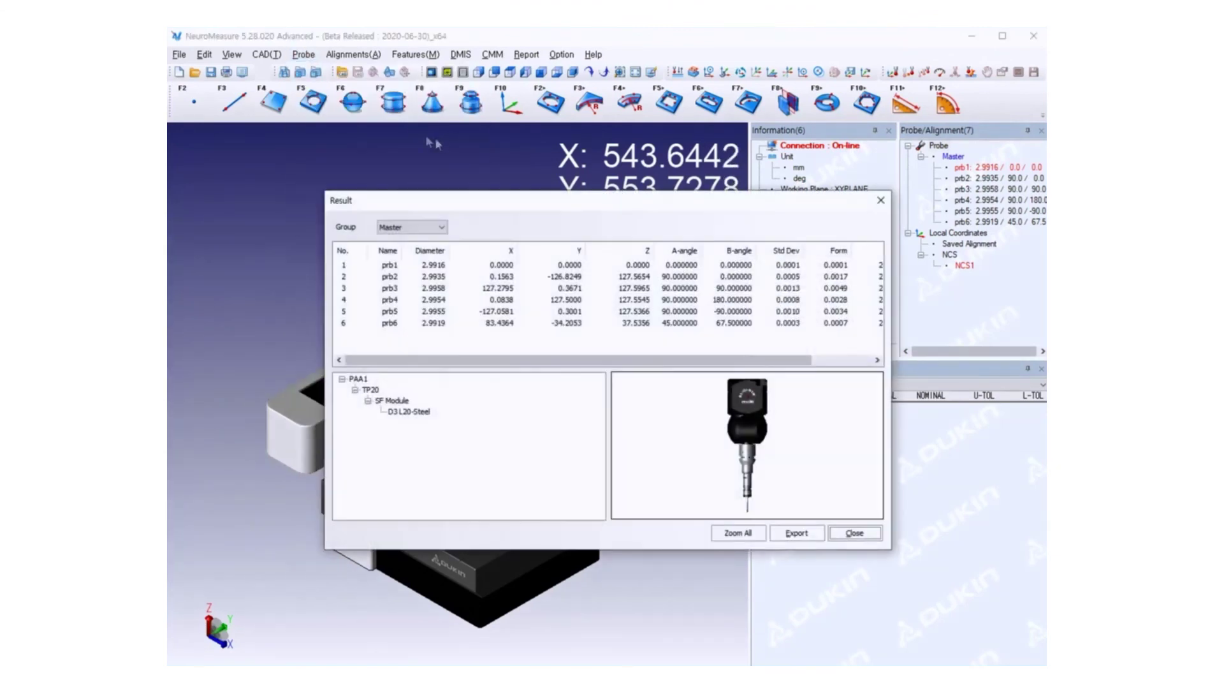
{"action": "left_click", "coordinate": [858, 533]}
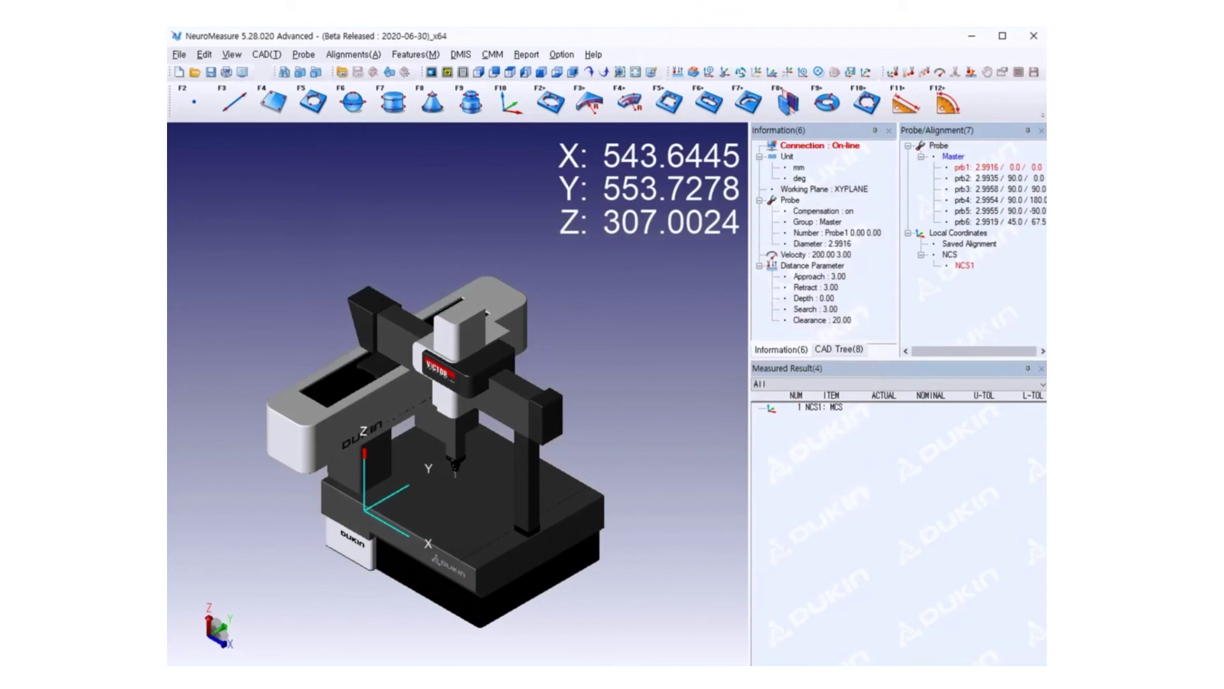